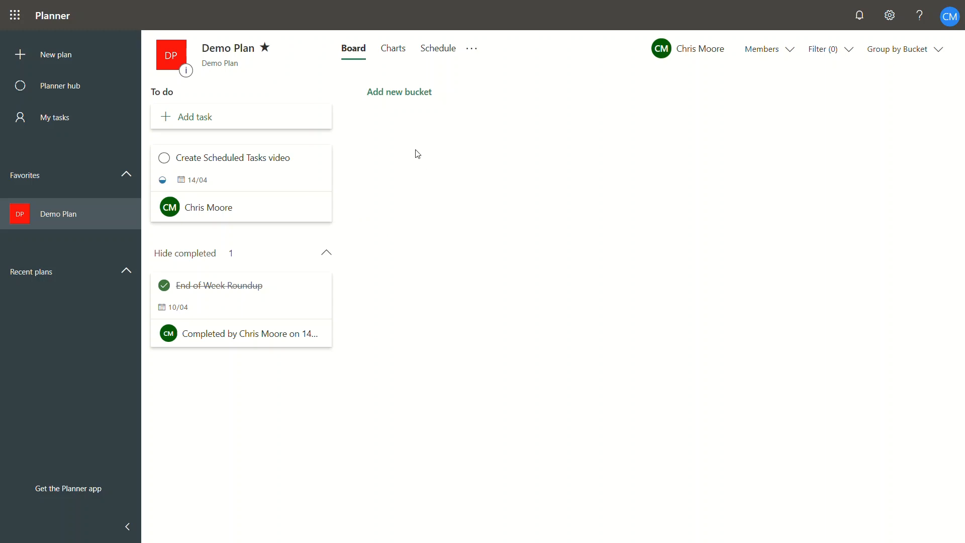
Add a new bucket named "Scheduled Tasks" to the Demo Plan board
left_click(402, 97)
type("S")
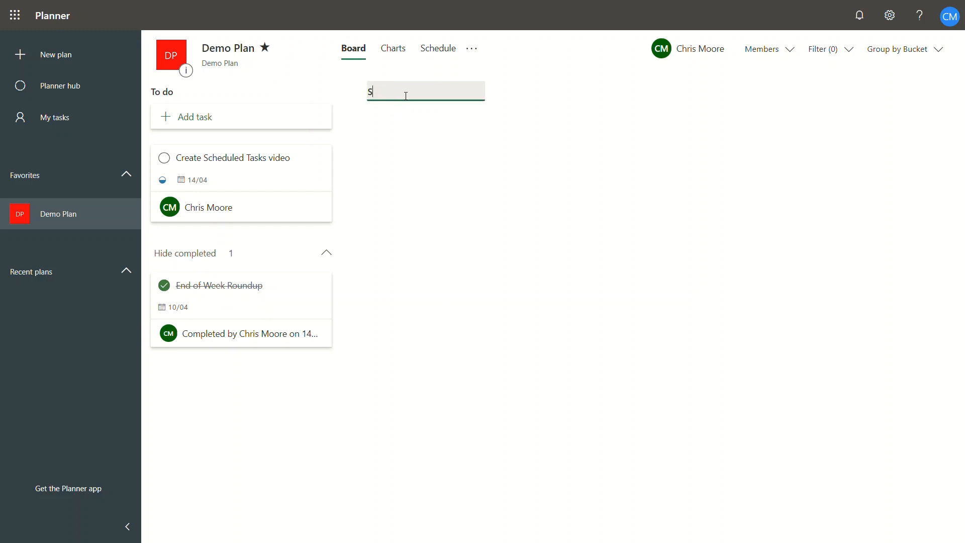
type("cheduled Tasks")
key("Return")
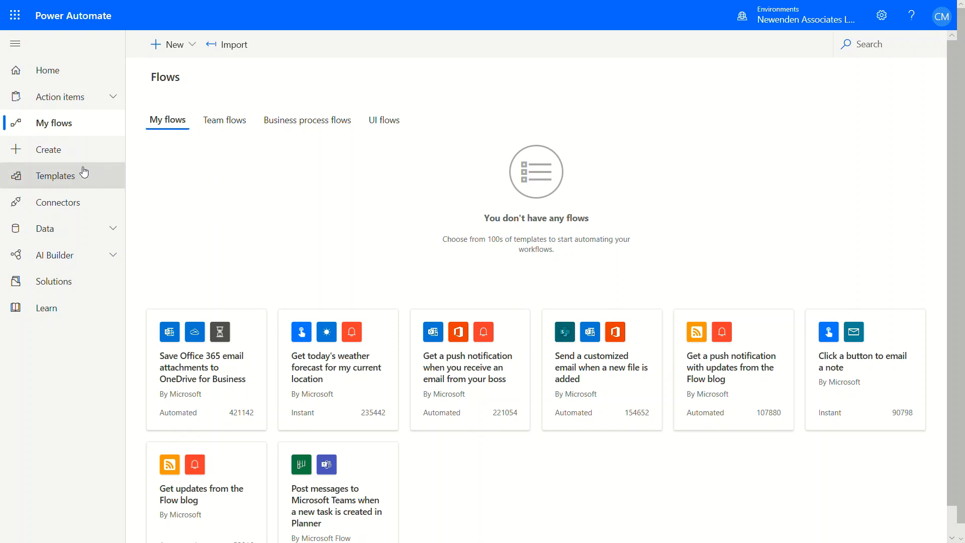
In Power Automate, start a blank scheduled flow and name it "Daily Scheduled Task"
left_click(55, 153)
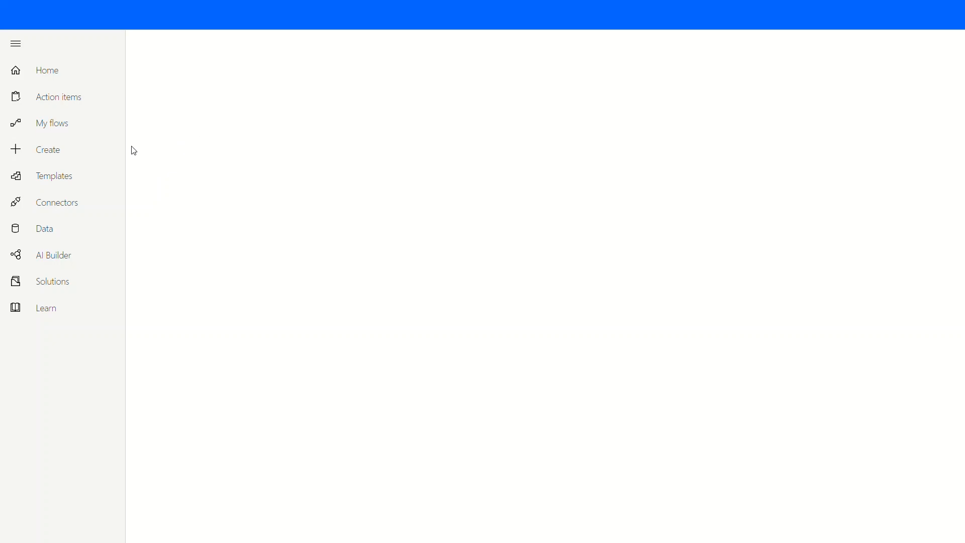
left_click(69, 154)
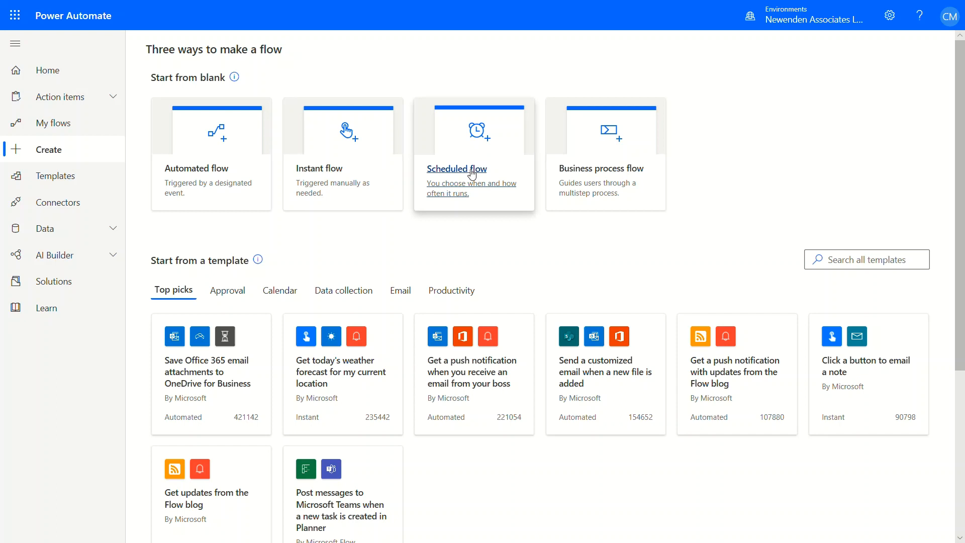
left_click(472, 173)
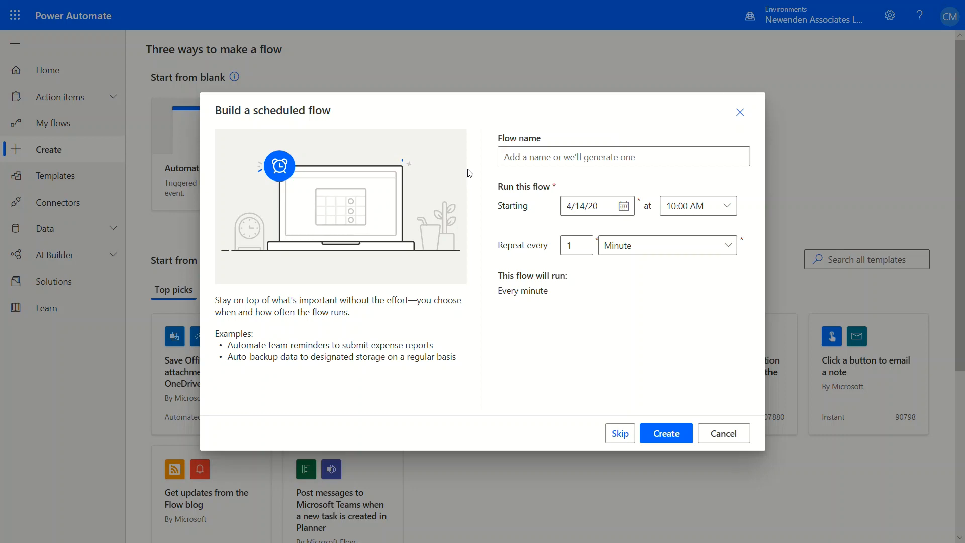
left_click(519, 160)
type("Daily ")
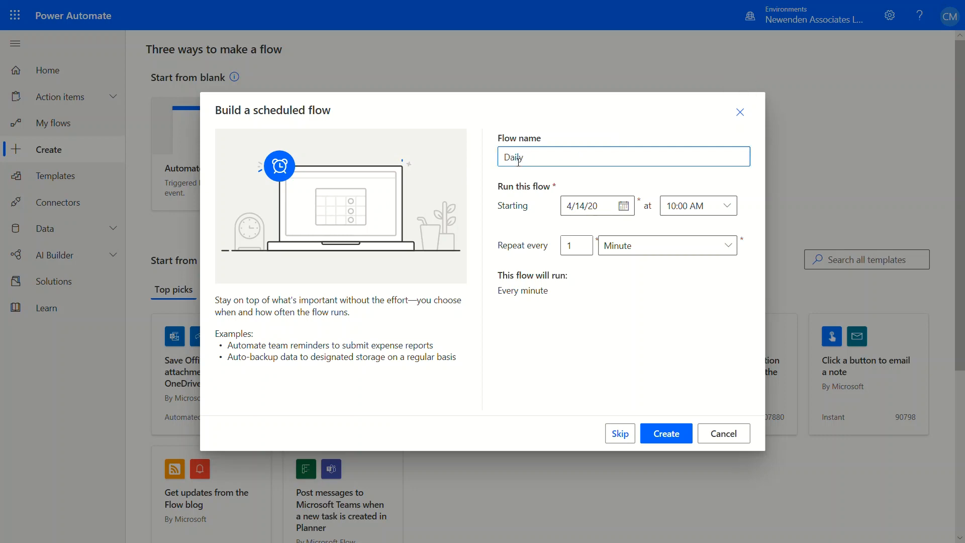
type("Scheduled Task")
Set the flow to start at 07:00 AM and repeat every 1 Day, and create it
left_click(731, 210)
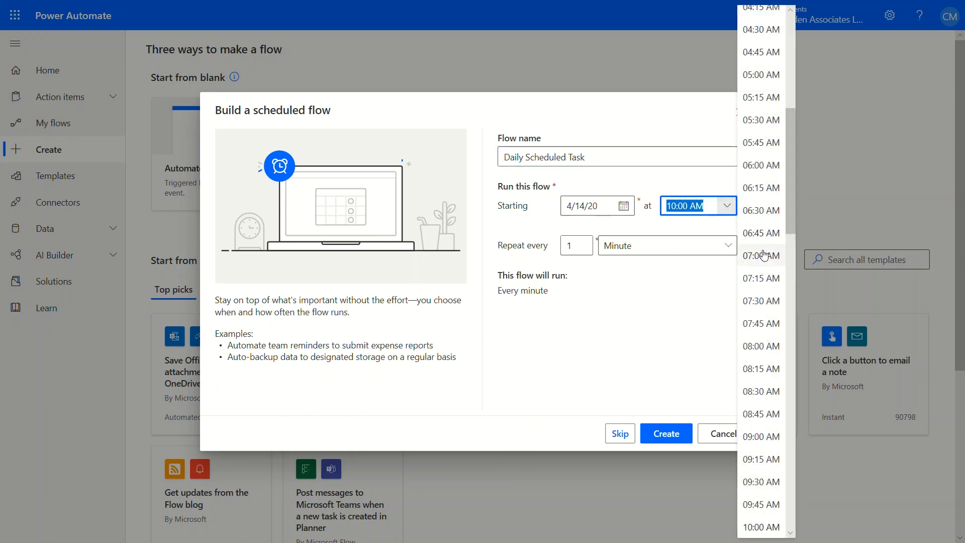
left_click(763, 257)
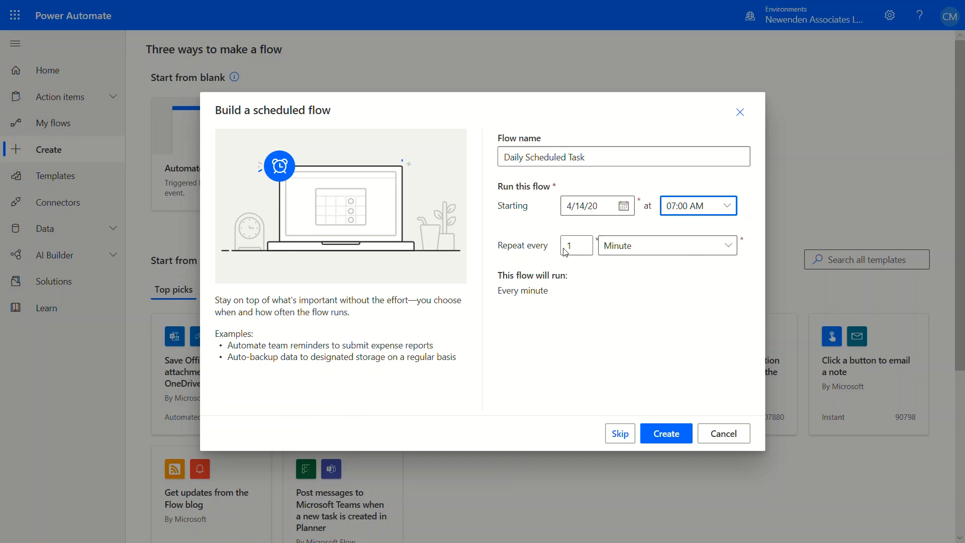
left_click(730, 248)
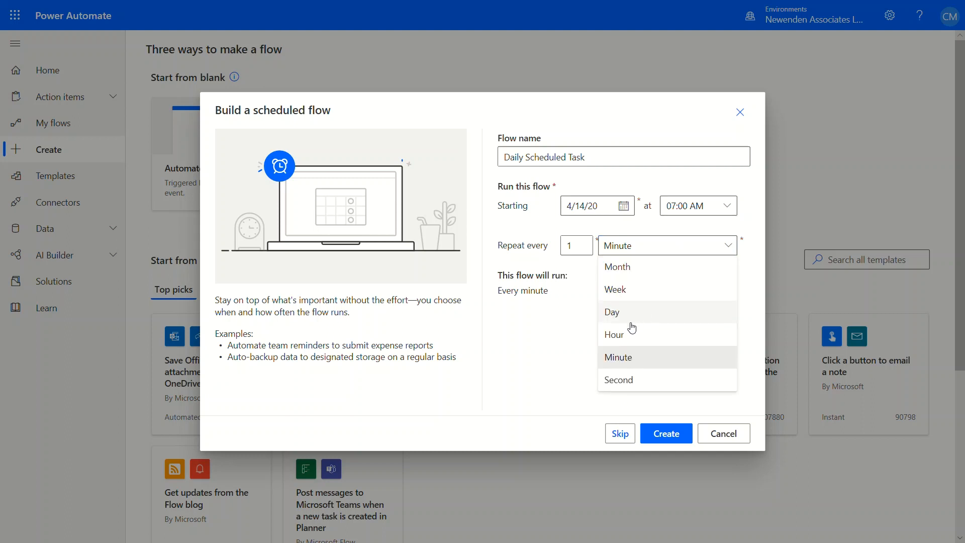
left_click(622, 316)
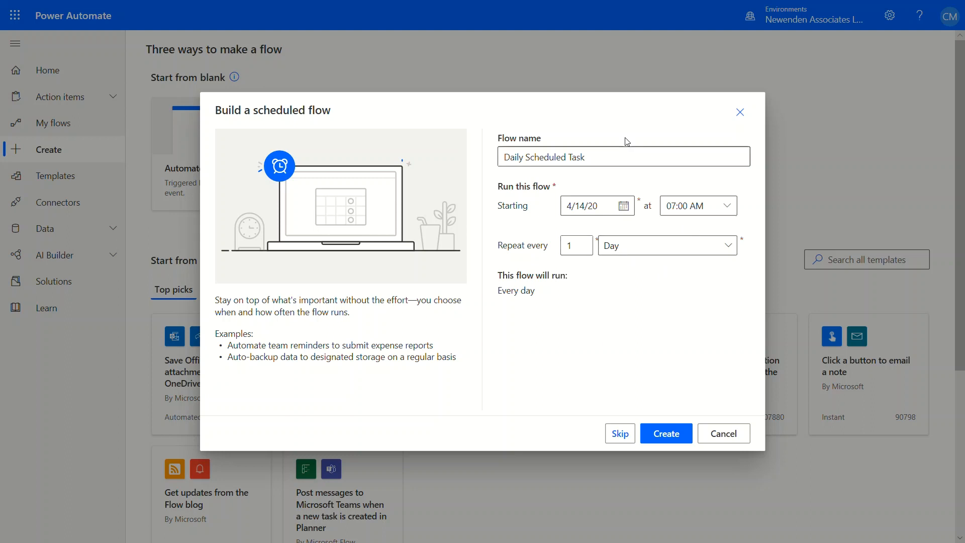
left_click(672, 437)
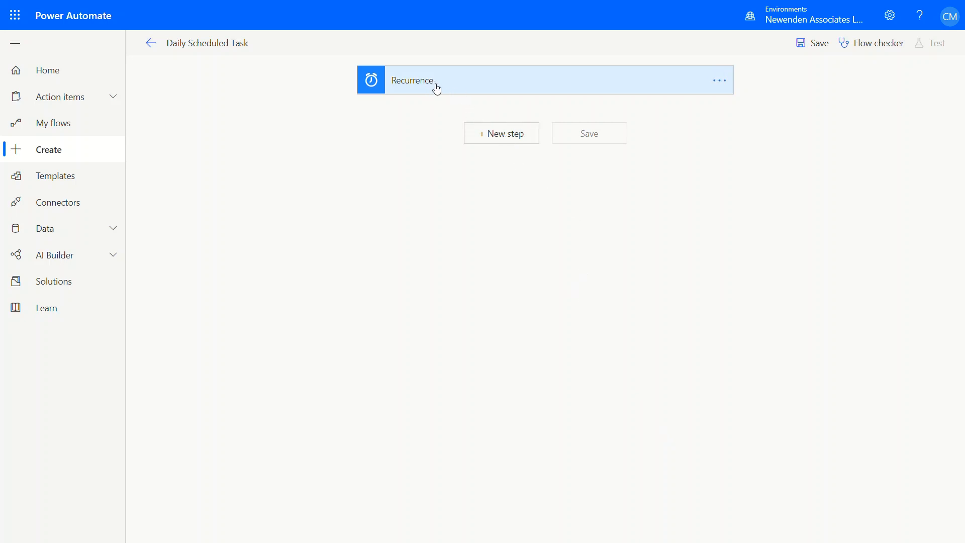
Add Planner's "Create a task" action as a new step after the Recurrence trigger
left_click(507, 139)
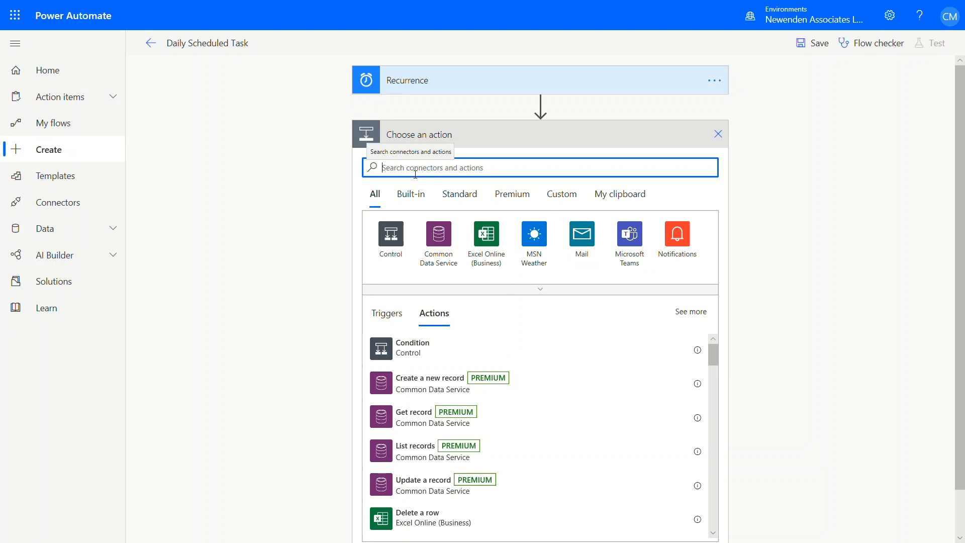
type("planner")
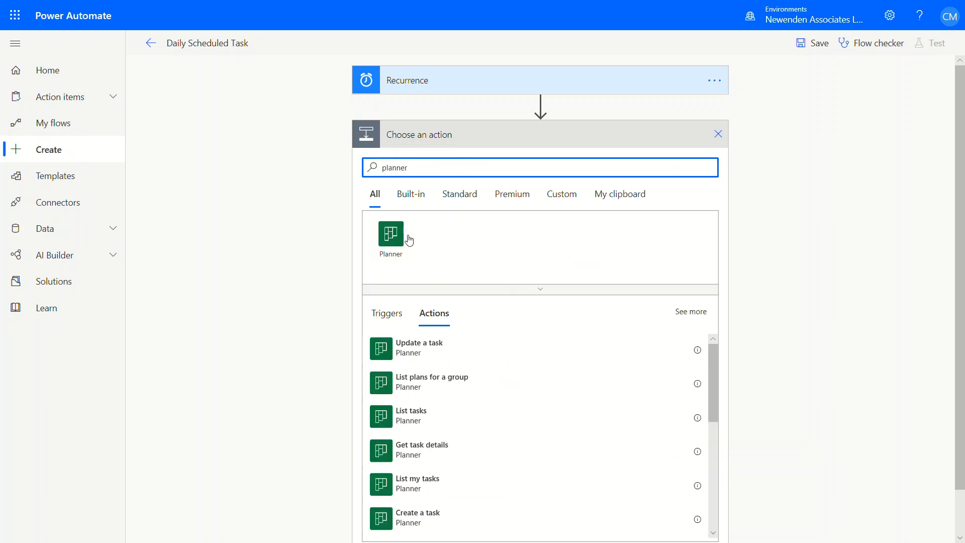
left_click(390, 235)
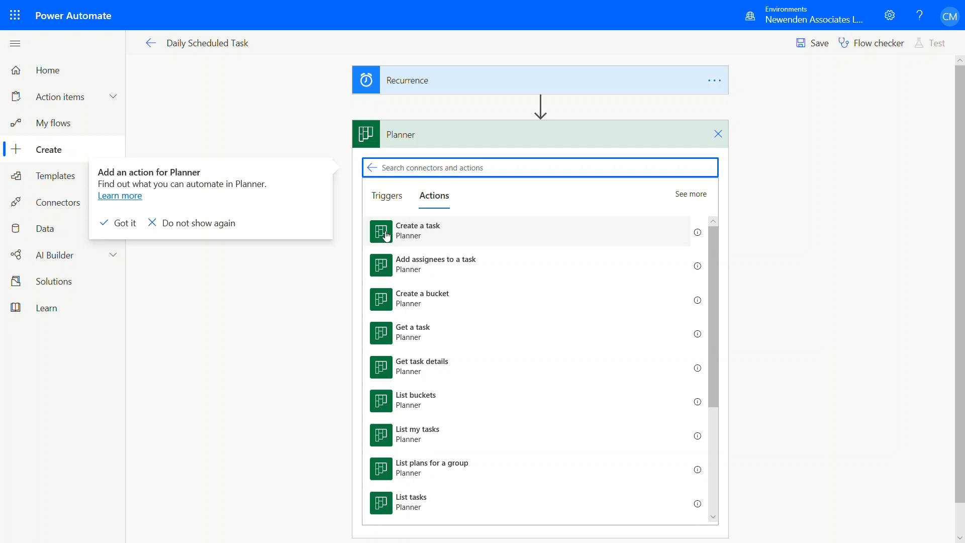
left_click(386, 236)
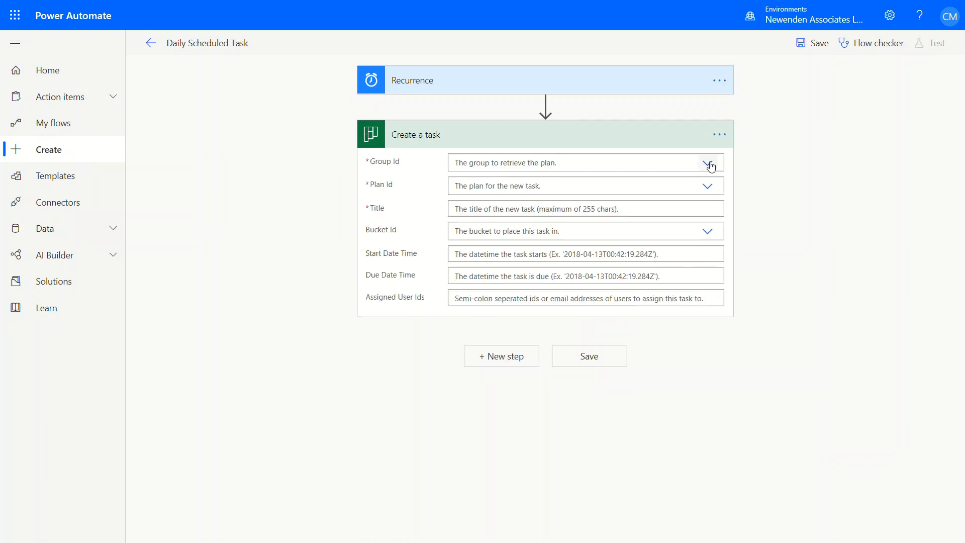
Choose Demo Plan as both the group and the plan for the Create a task action
left_click(710, 166)
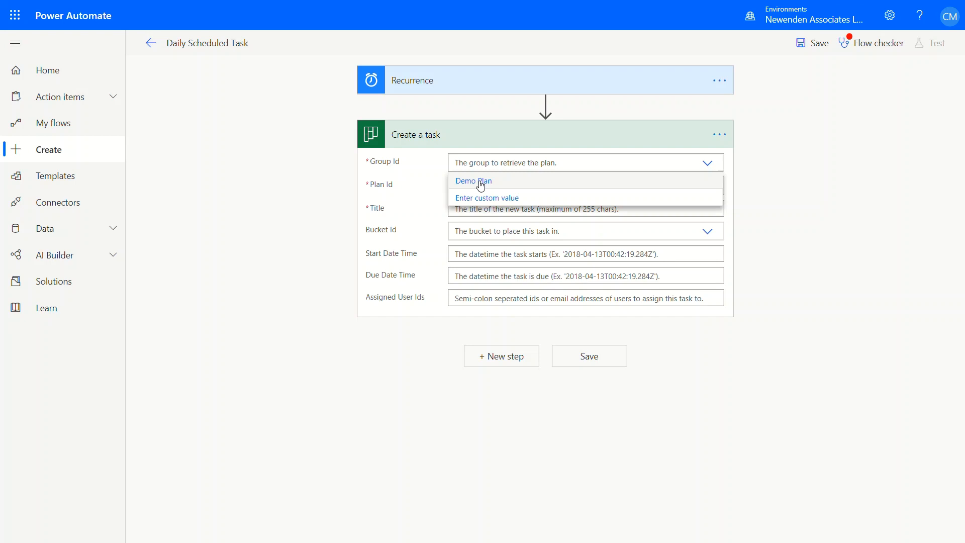
left_click(480, 183)
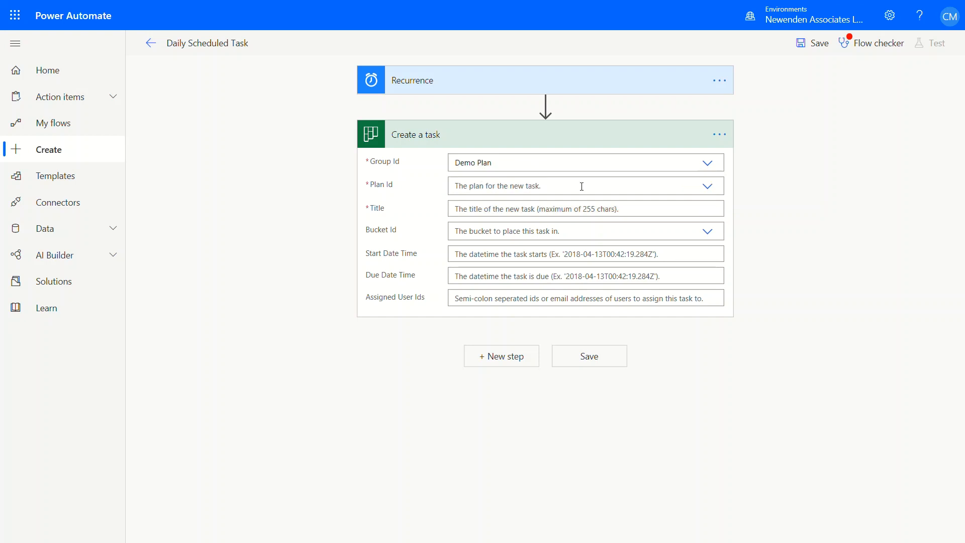
left_click(709, 189)
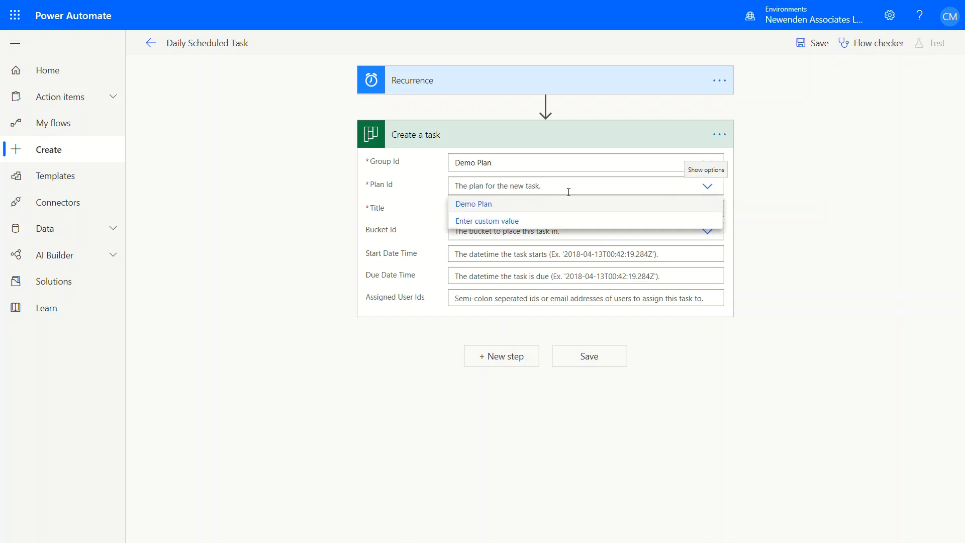
left_click(483, 206)
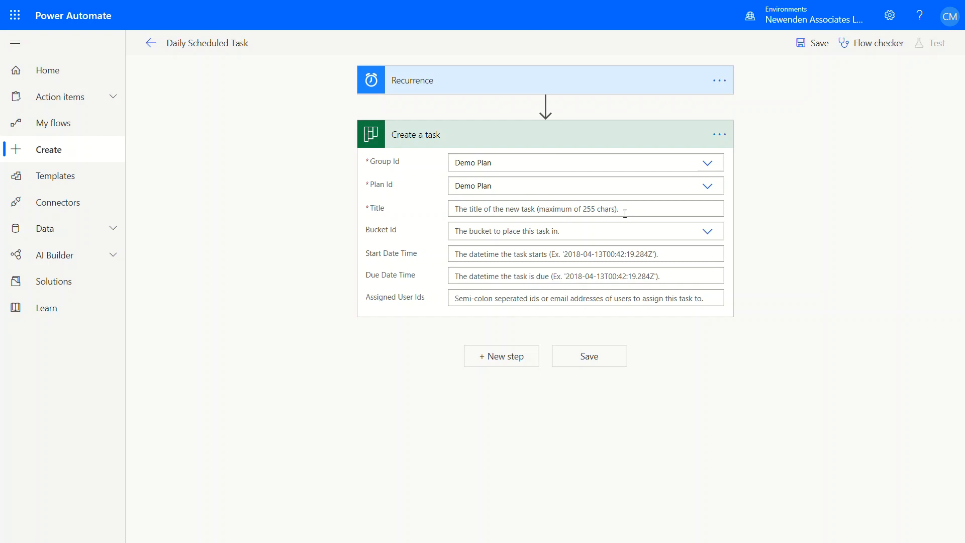
Title the new task "Daily Tasks" and place it in the Scheduled Tasks bucket
left_click(602, 214)
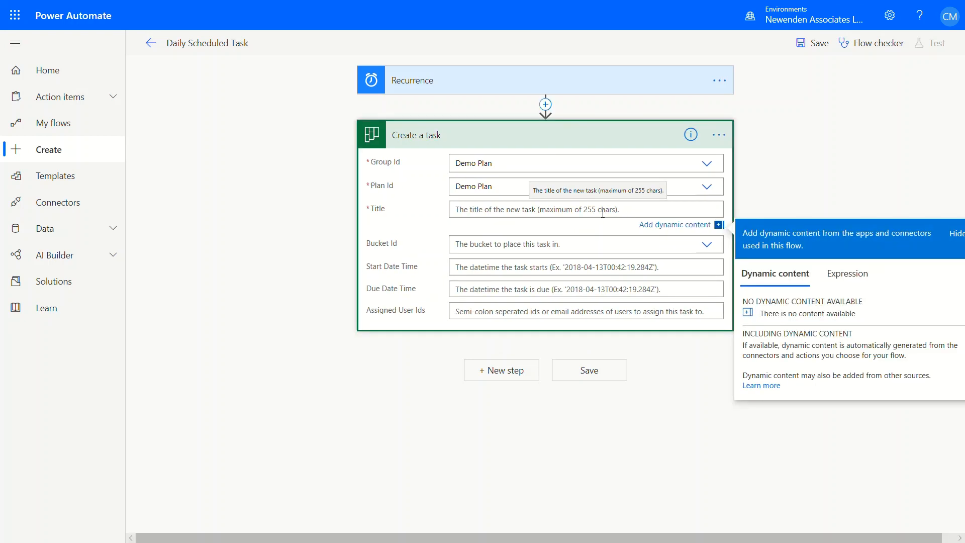
type("Dai")
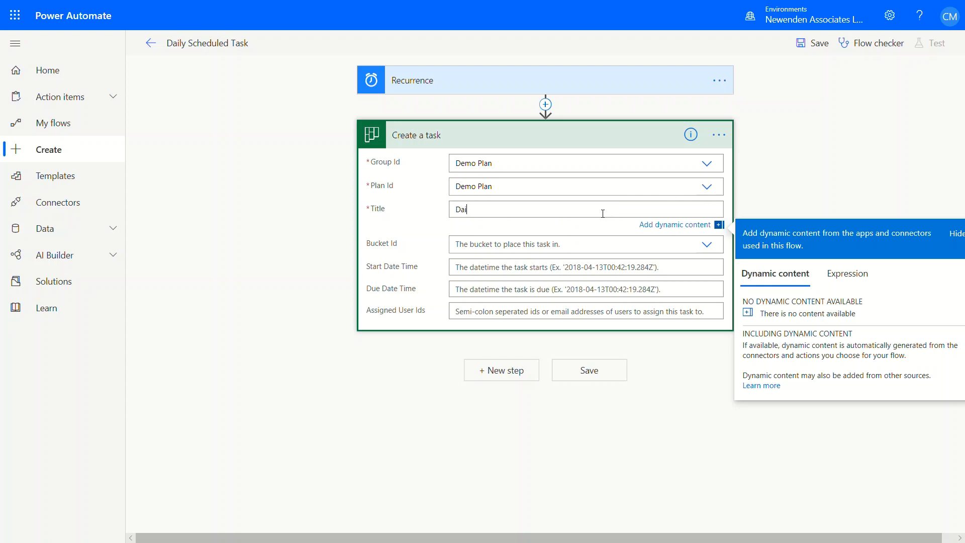
type("ly Tasks")
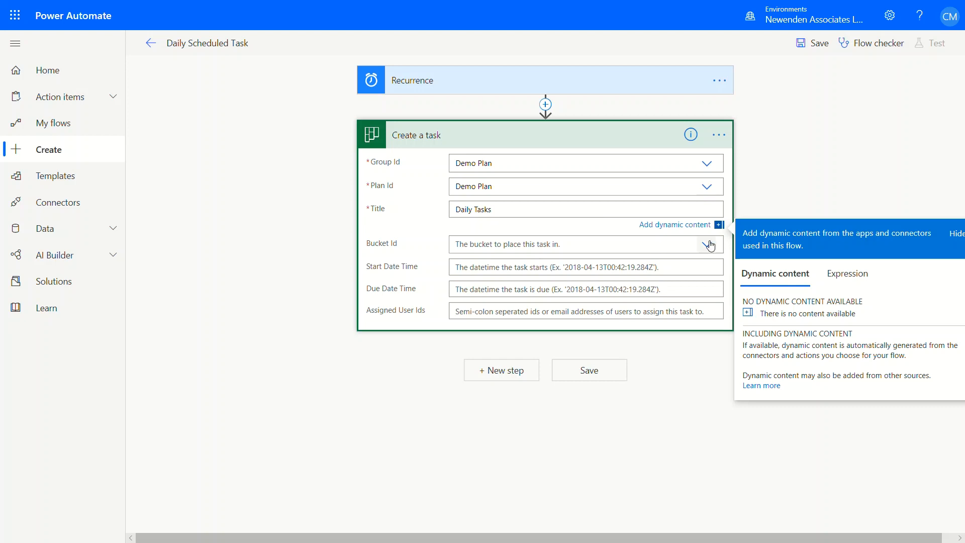
left_click(710, 246)
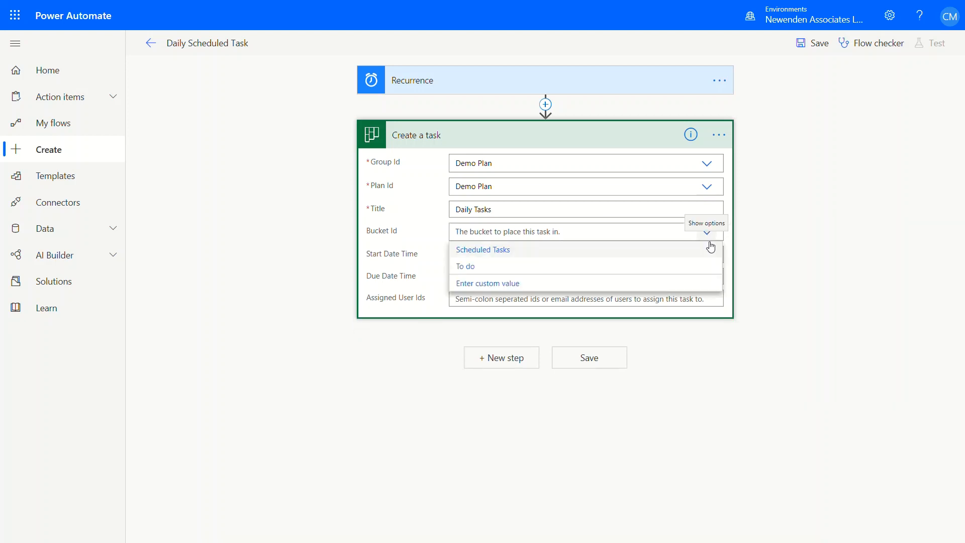
left_click(492, 252)
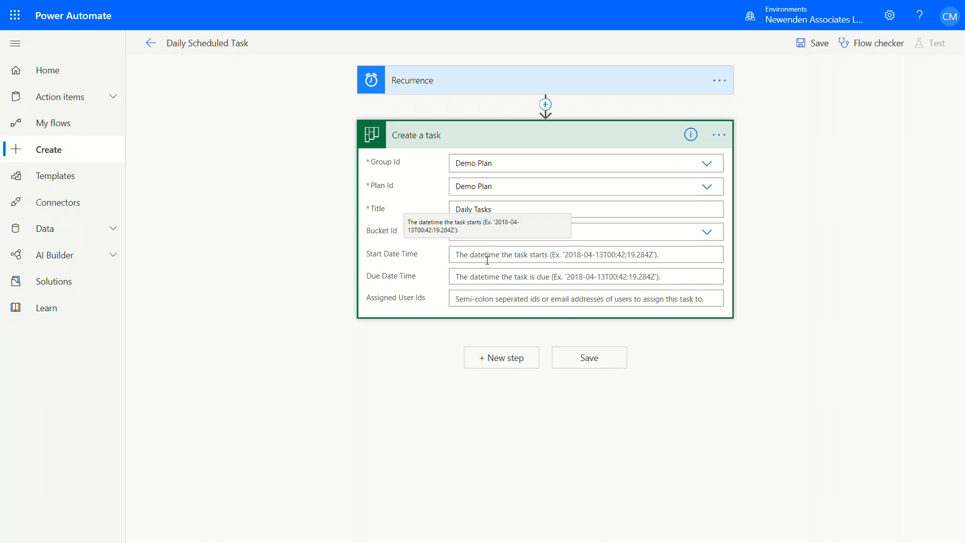
Set the task's Start Date Time to the expression utcNow()
left_click(487, 256)
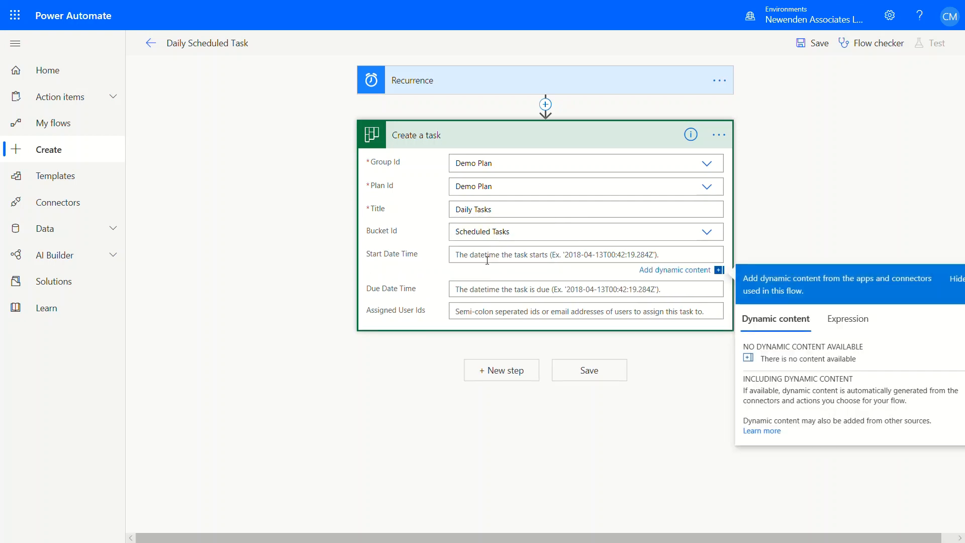
left_click(856, 324)
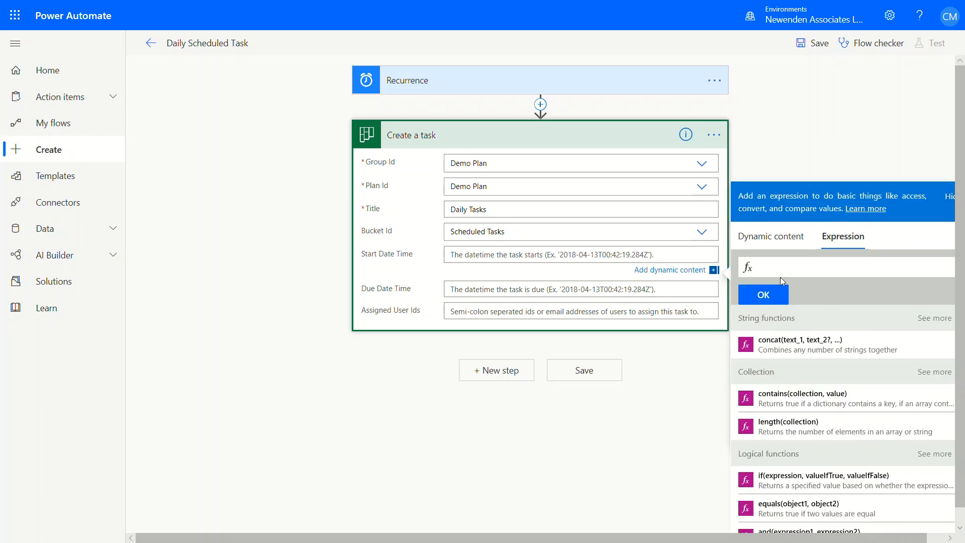
left_click(784, 268)
type("utcn")
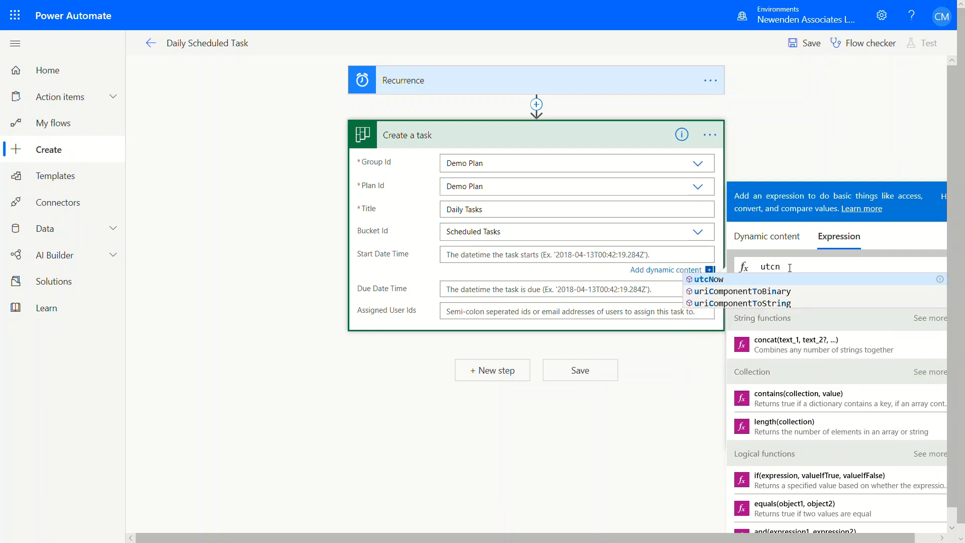
left_click(720, 281)
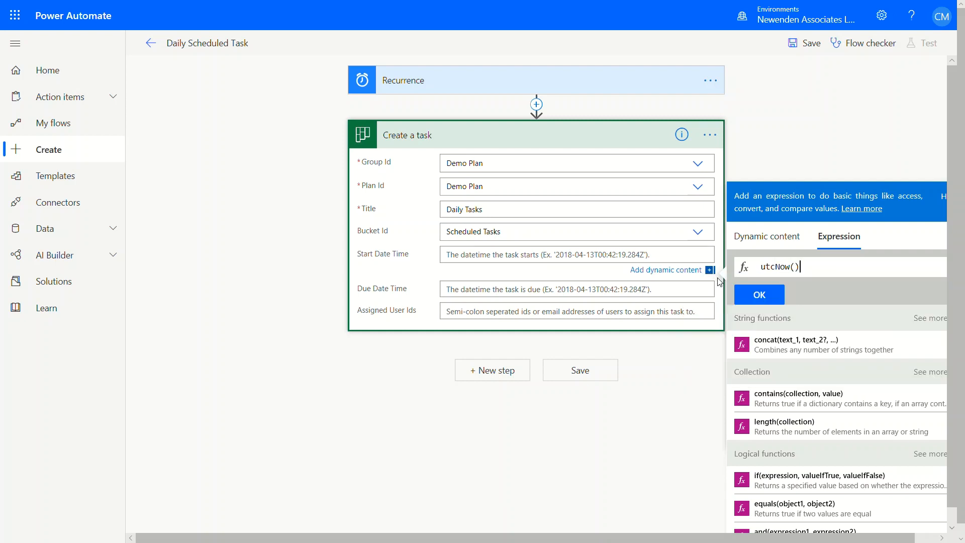
left_click(762, 298)
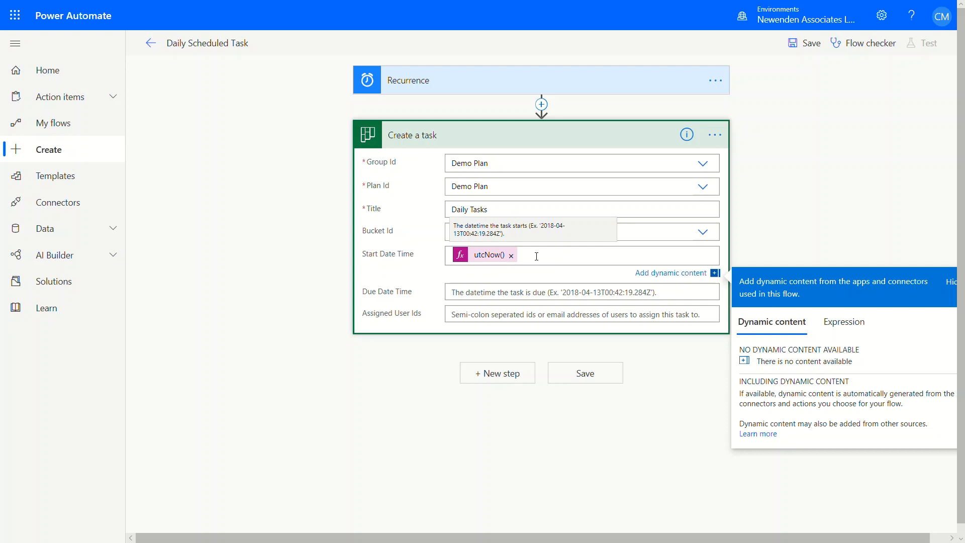
Set the task's Due Date Time to the expression utcNow()
left_click(477, 274)
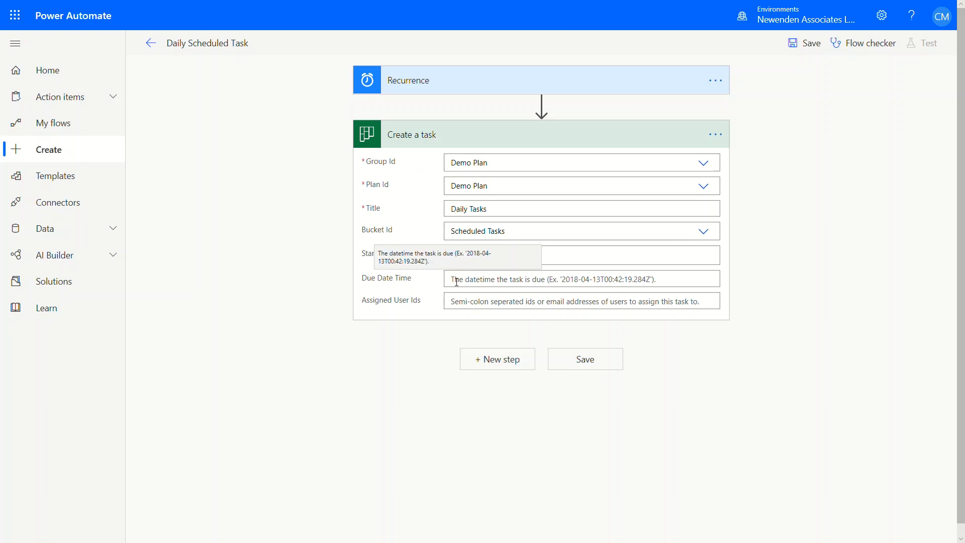
left_click(457, 280)
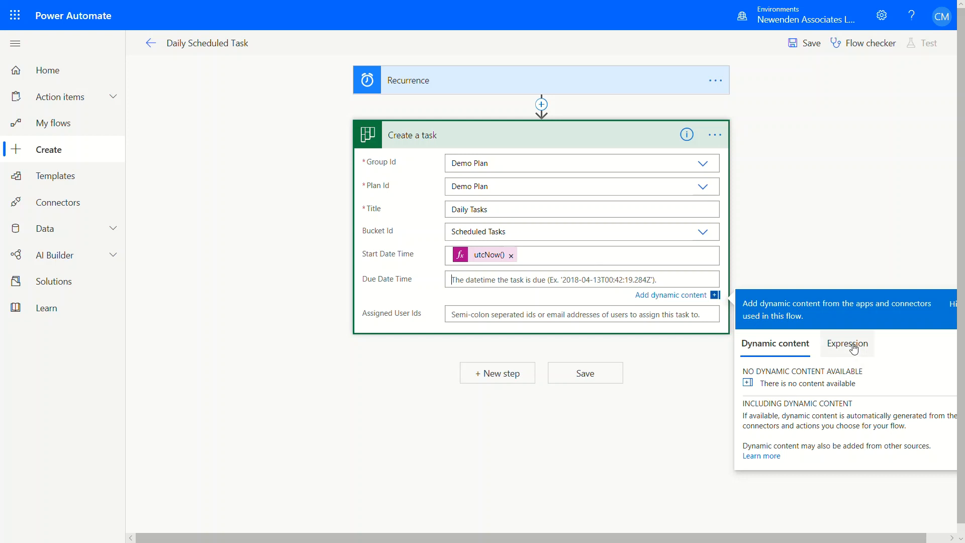
left_click(853, 346)
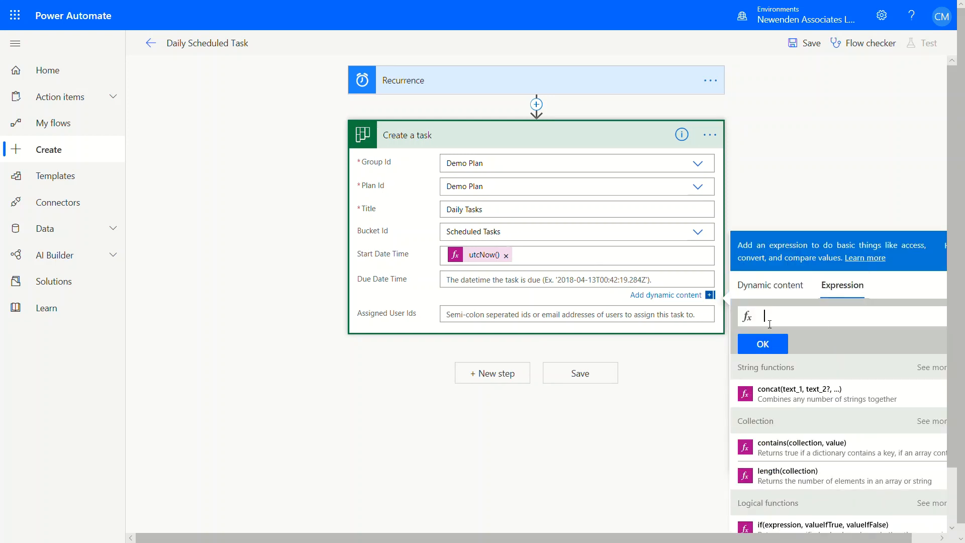
type("utc")
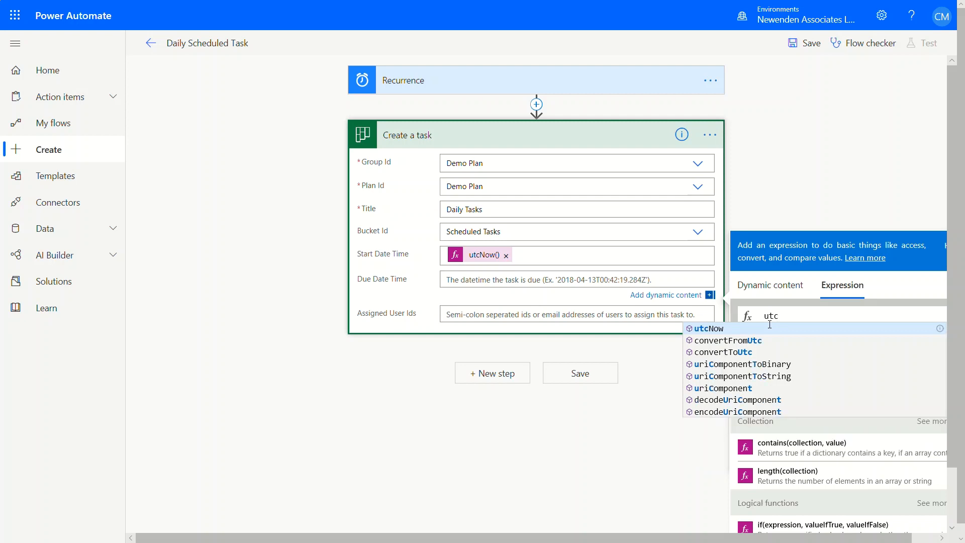
type("Now()")
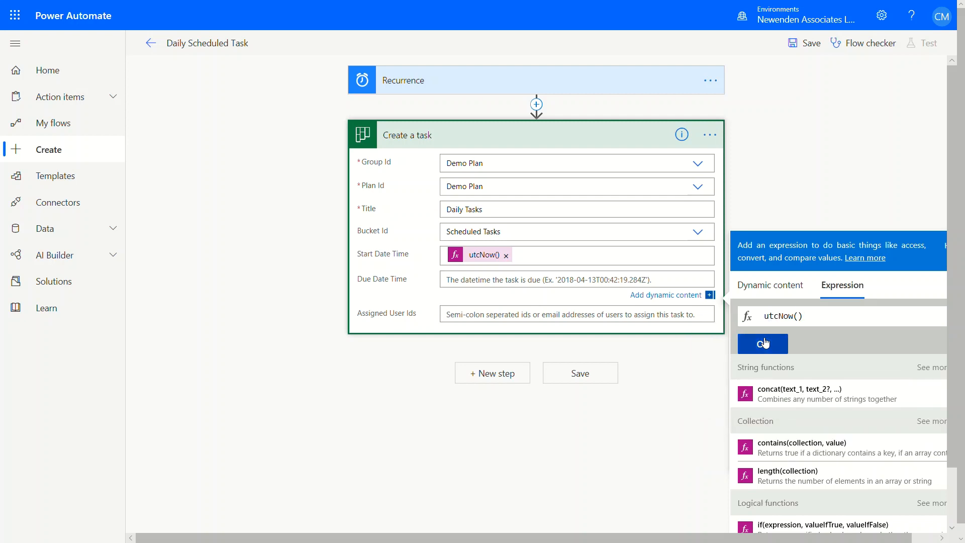
left_click(763, 344)
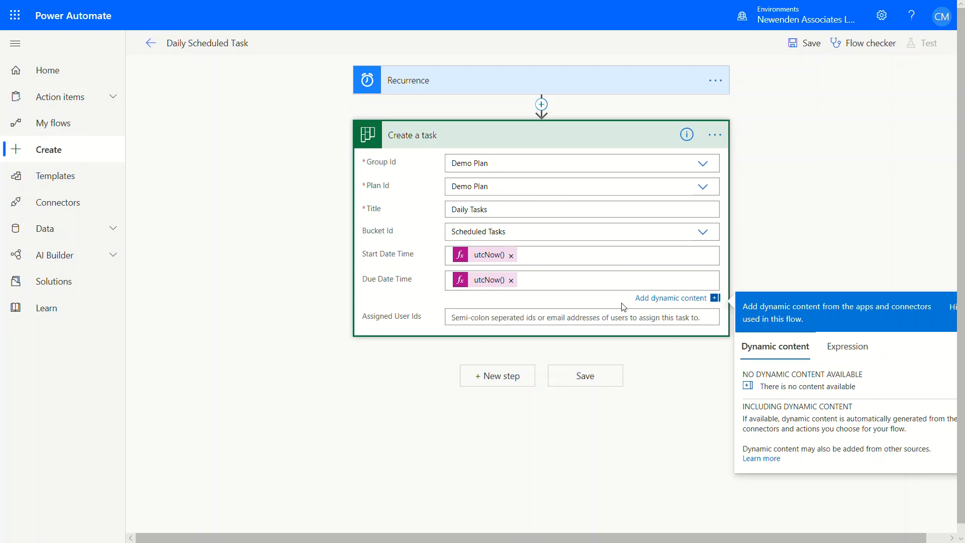
Assign the task to the user's e-mail address in Assigned User Ids and save the flow
left_click(611, 322)
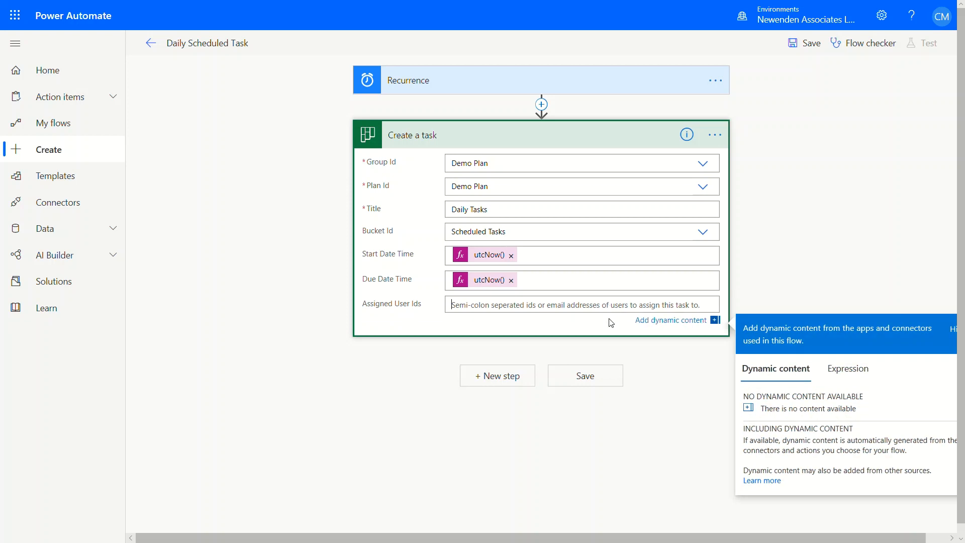
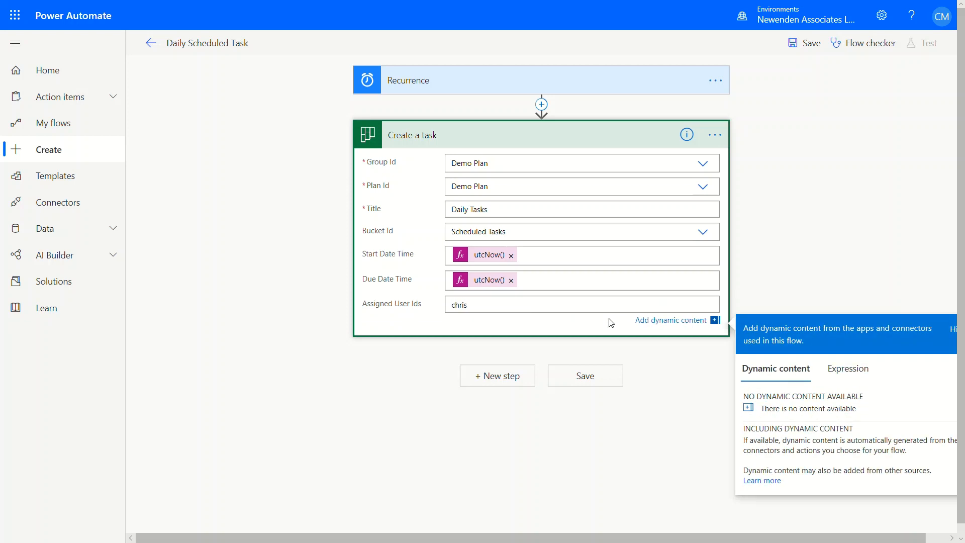
left_click(587, 383)
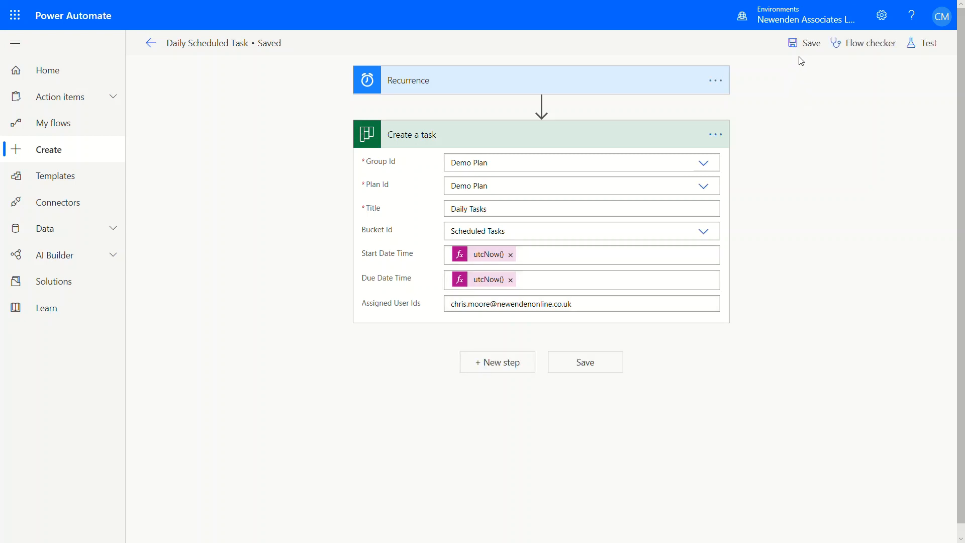
Check the flow for errors and warnings, and test-run it with the "I'll perform the trigger action" option
left_click(864, 48)
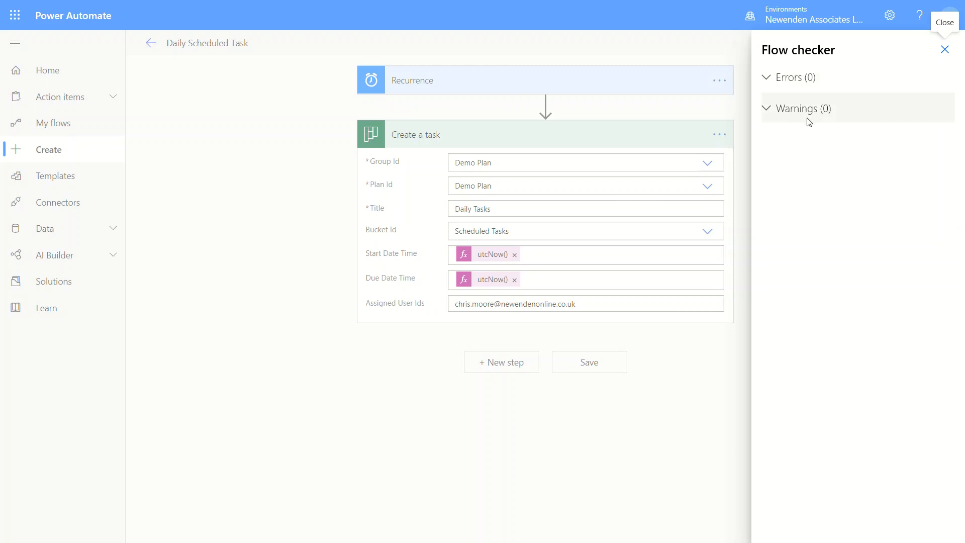
left_click(945, 50)
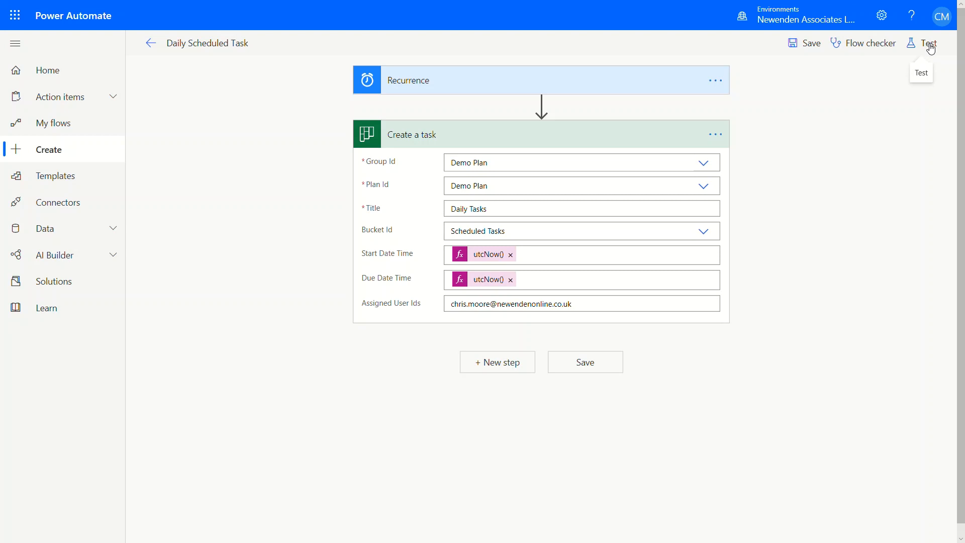
left_click(931, 49)
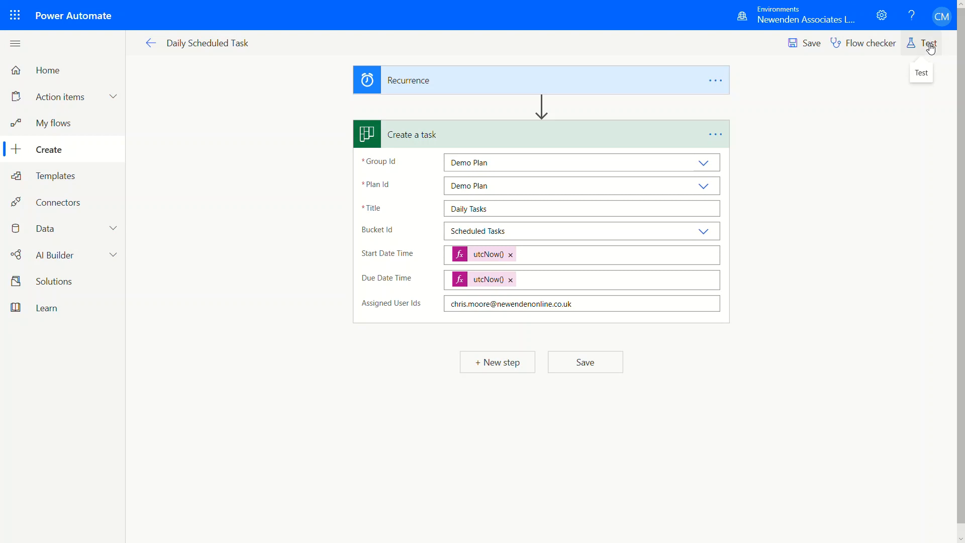
left_click(769, 73)
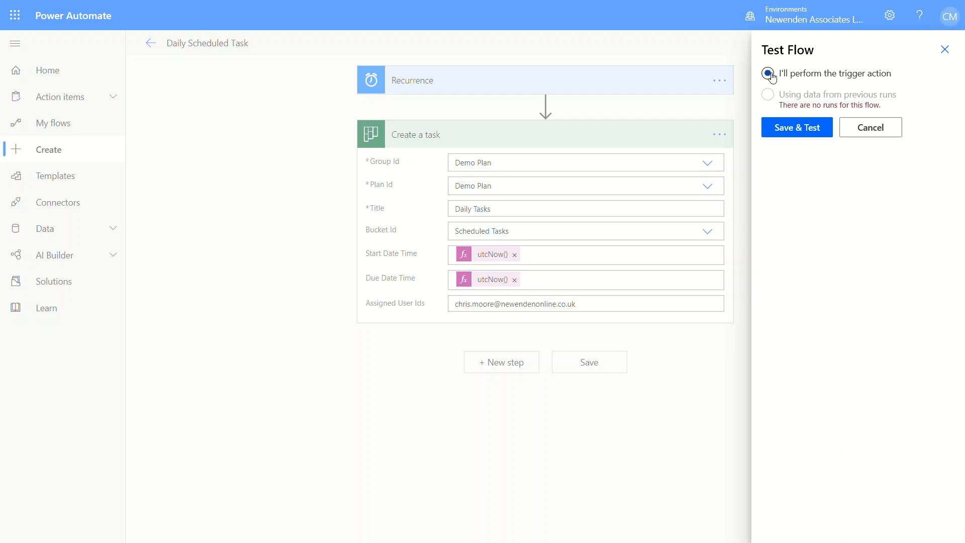
left_click(804, 130)
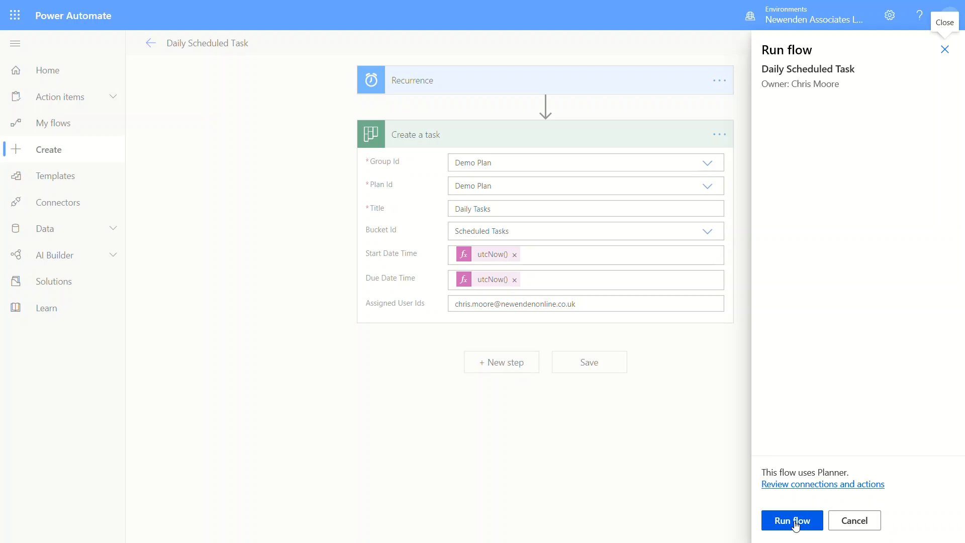
left_click(794, 522)
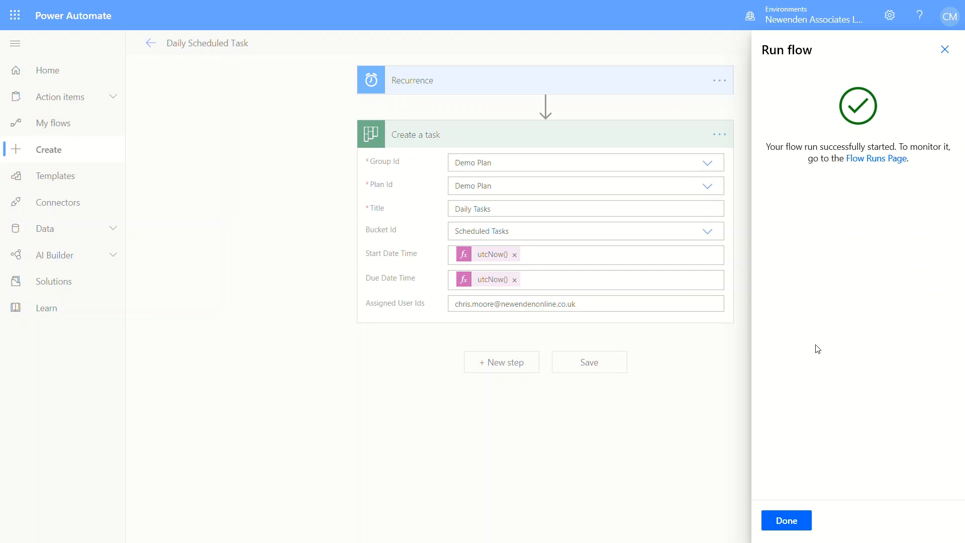
left_click(787, 521)
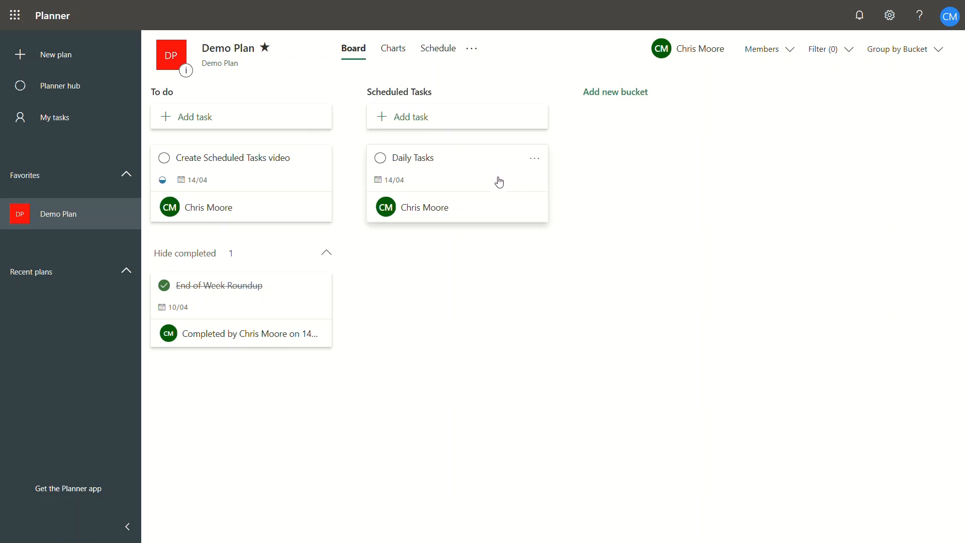
In Planner's Demo Plan, inspect the details of the Daily Tasks task in the Scheduled Tasks bucket and close them
left_click(429, 161)
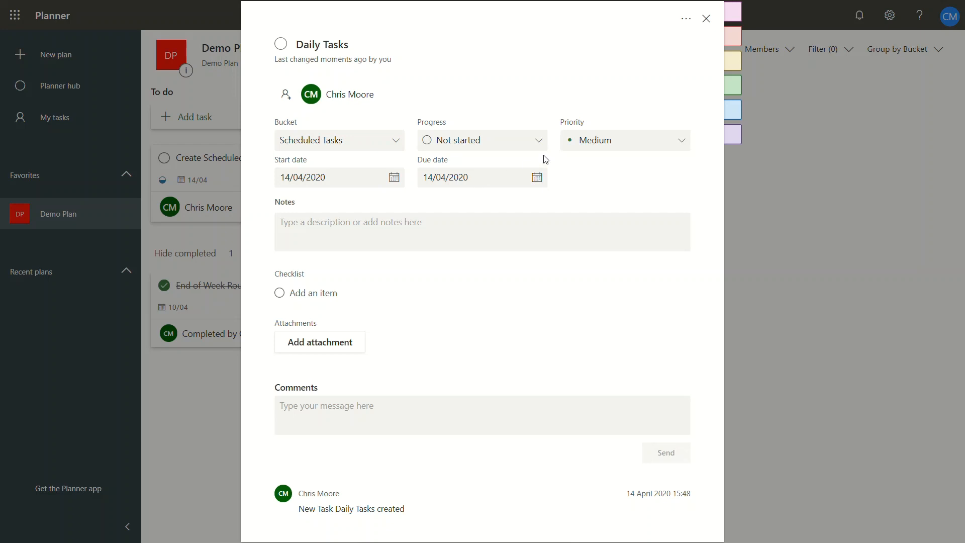
left_click(707, 19)
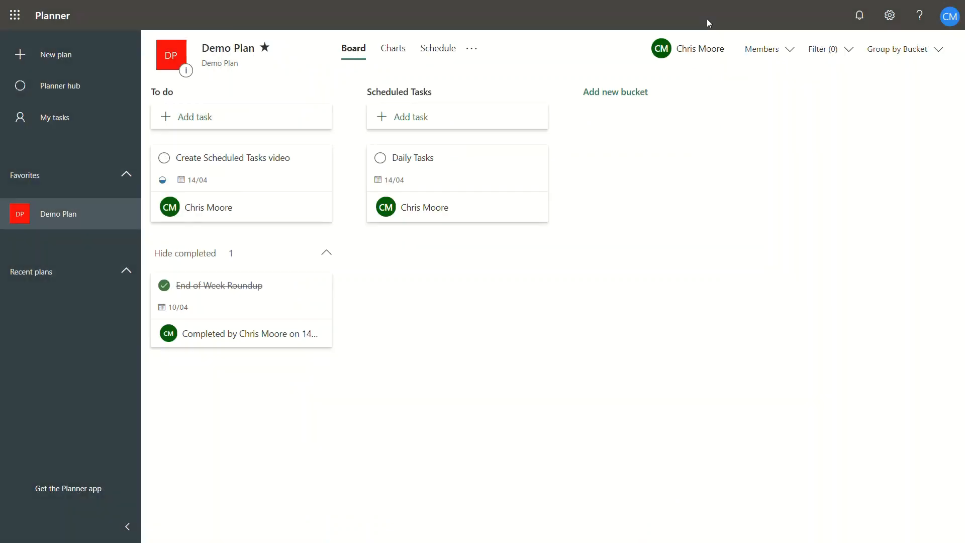